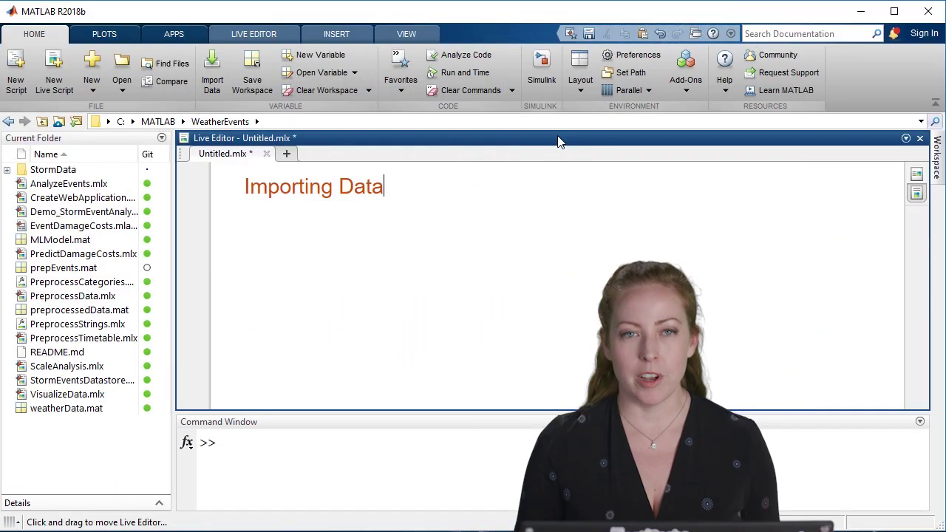
Step: Expand the StormData folder, widen the file list, and open the d1980 StormEvents CSV file for import
{"action": "left_click", "coordinate": [7, 171]}
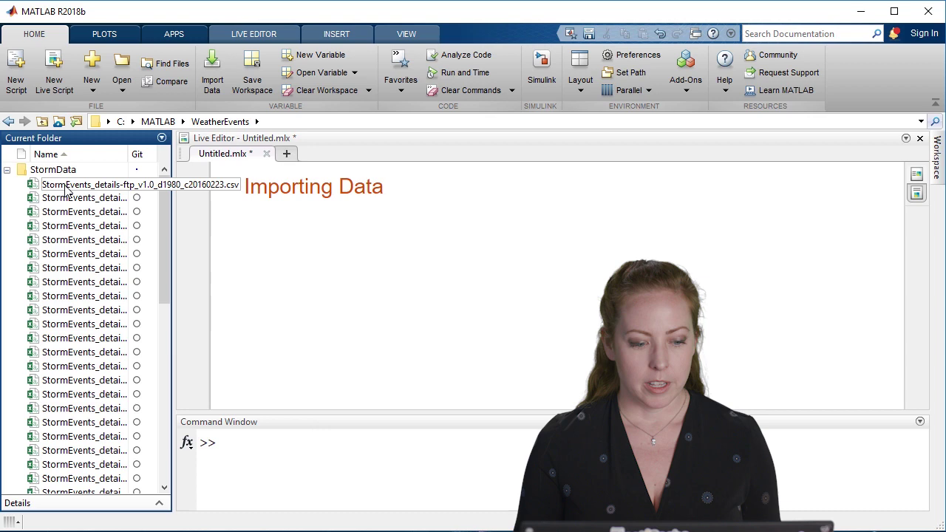
{"action": "left_click_drag", "start_coordinate": [173, 189], "coordinate": [288, 177]}
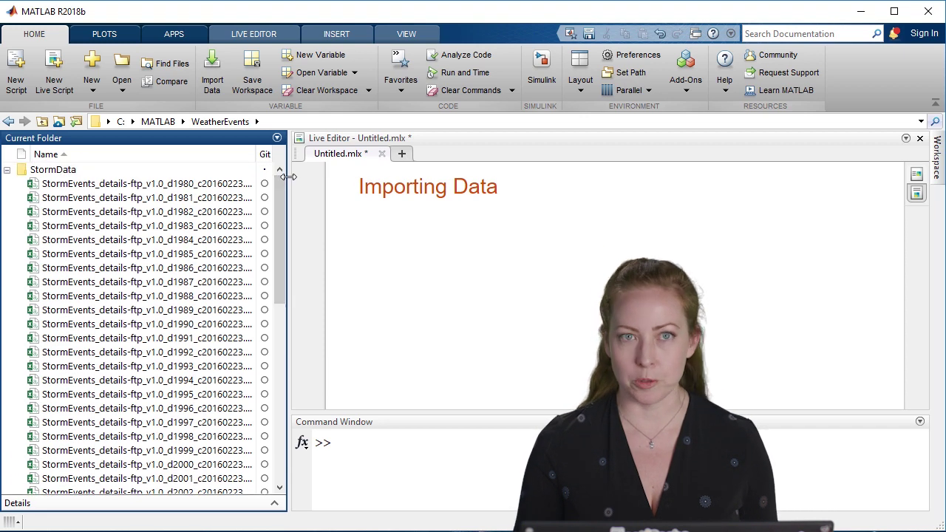
{"action": "left_click", "coordinate": [156, 186]}
{"action": "double_click", "coordinate": [155, 187]}
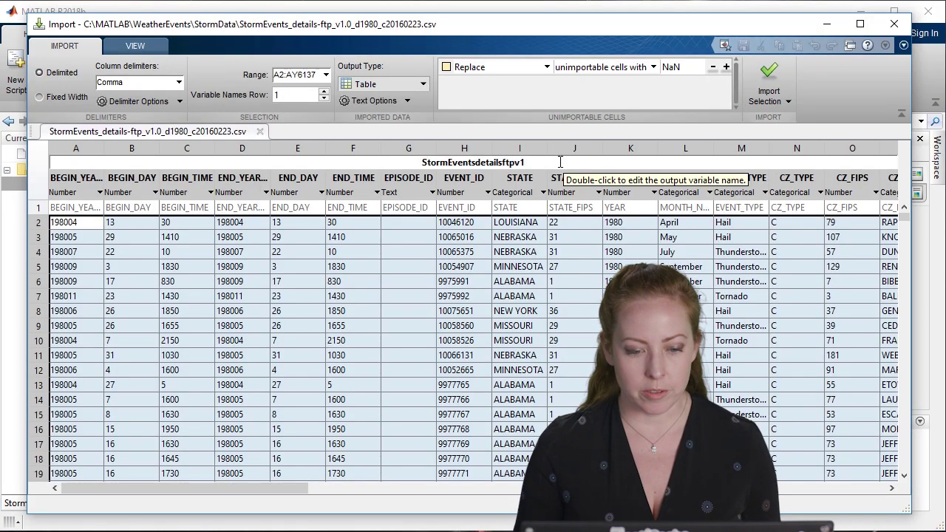
Step: Name the imported variable StormEvents and keep its output type as Table
{"action": "double_click", "coordinate": [422, 162]}
{"action": "type", "text": "StormEvents"}
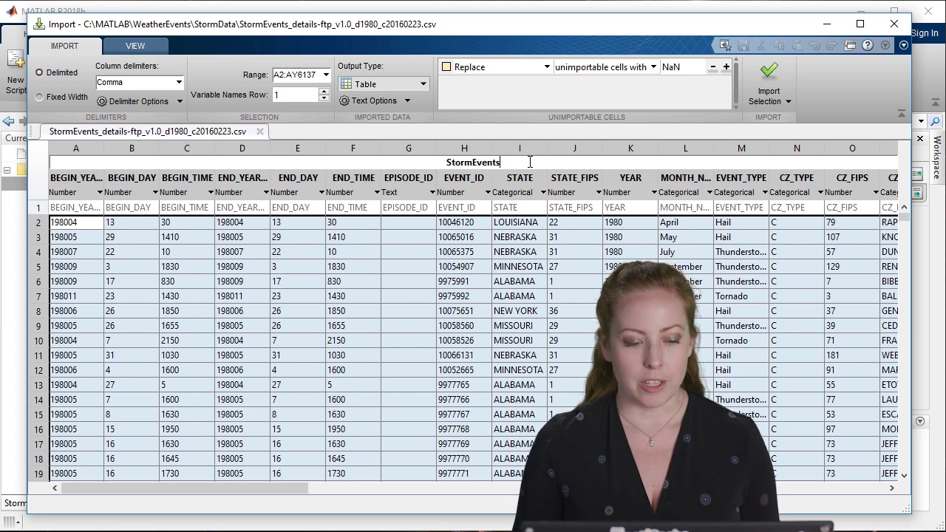
{"action": "left_click", "coordinate": [423, 86]}
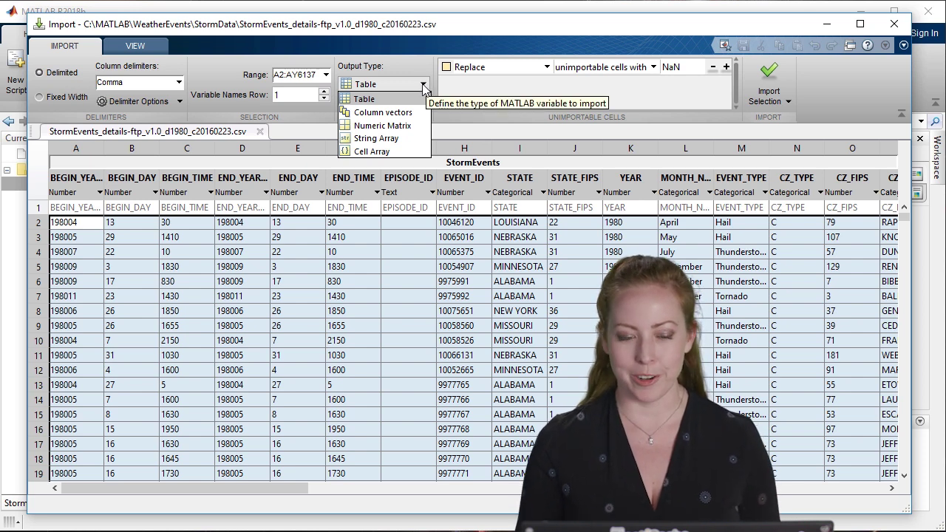
{"action": "left_click", "coordinate": [424, 87]}
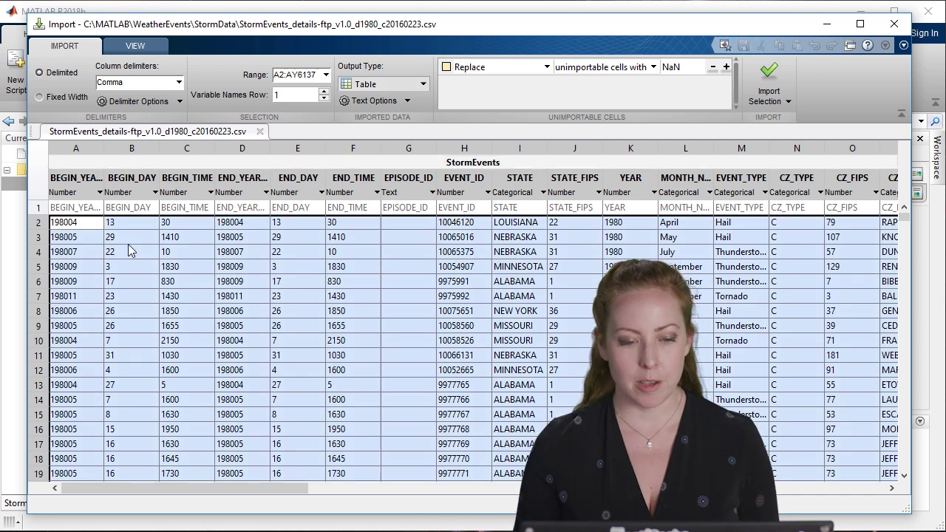
Step: Limit the import range to H2:AY6137 and keep the rule that replaces unimportable cells with NaN
{"action": "left_click_drag", "start_coordinate": [49, 272], "coordinate": [441, 281]}
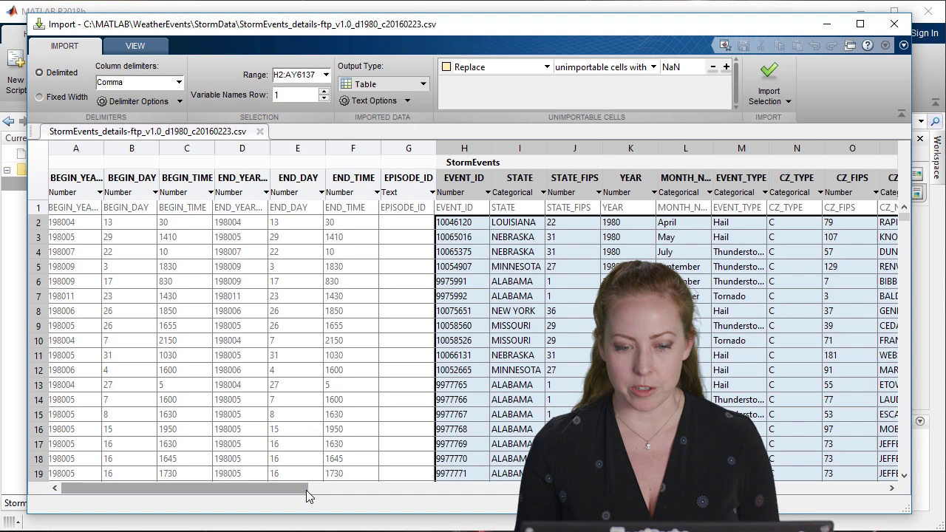
{"action": "left_click_drag", "start_coordinate": [307, 494], "coordinate": [560, 515]}
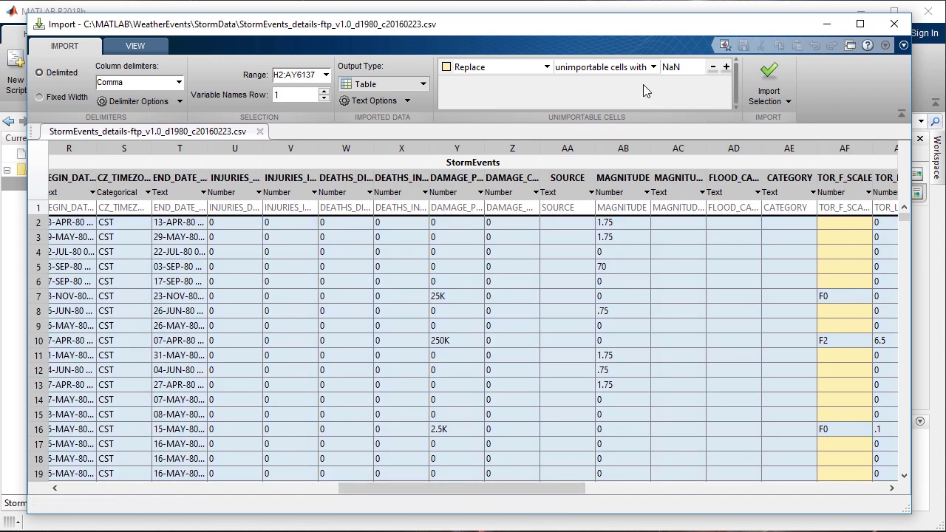
{"action": "left_click", "coordinate": [653, 67]}
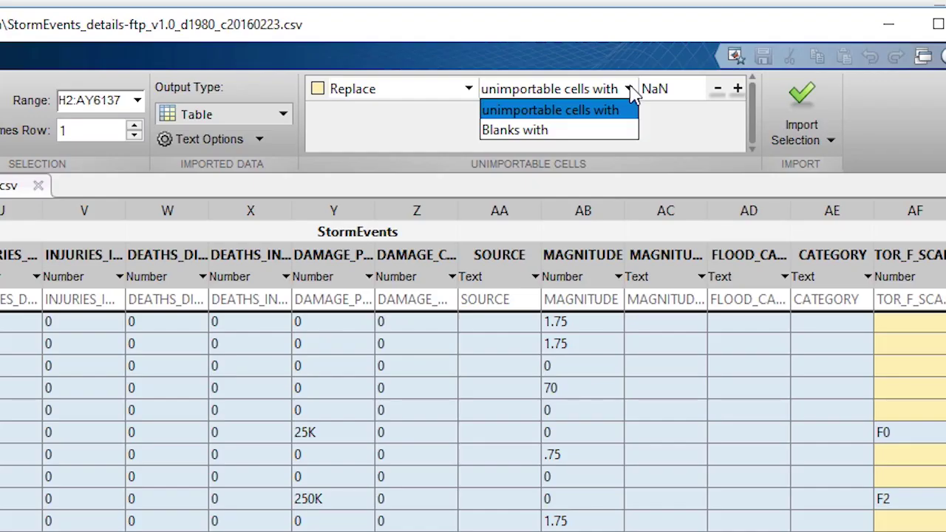
{"action": "left_click", "coordinate": [629, 89]}
{"action": "left_click", "coordinate": [632, 113]}
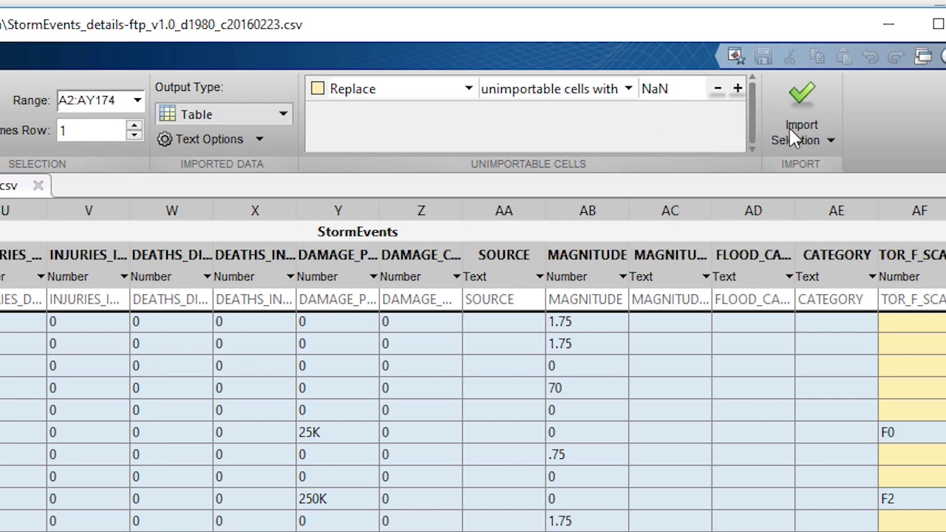
Step: Generate an import function from the selected data
{"action": "left_click", "coordinate": [830, 139]}
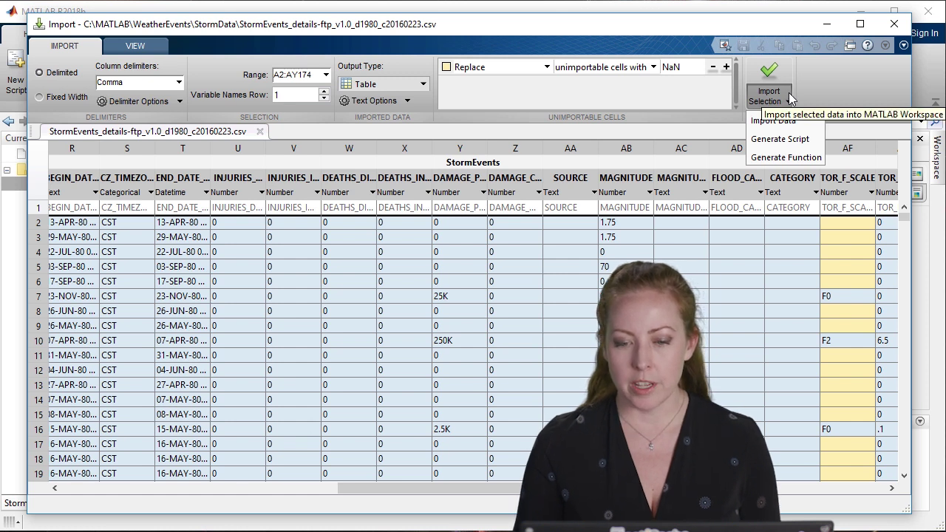
{"action": "left_click", "coordinate": [818, 158]}
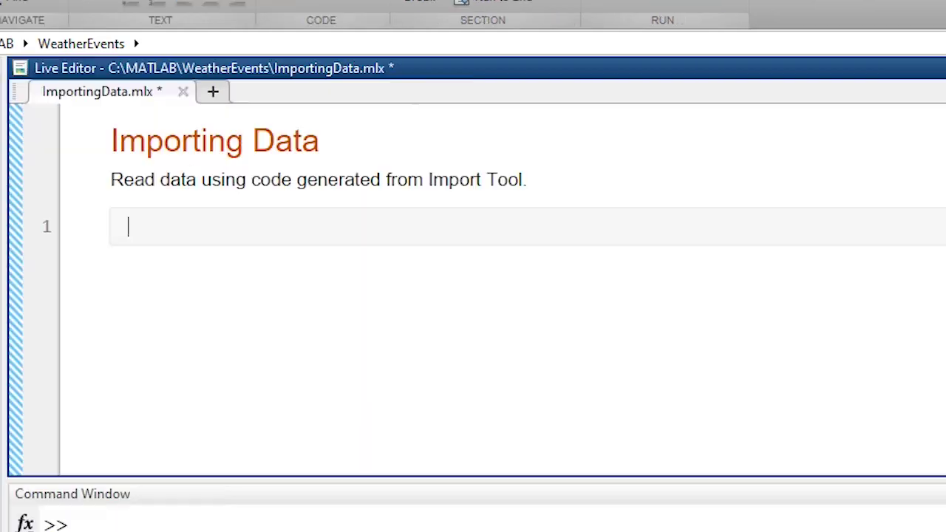
Step: Enter data = importfile("StormData\StormEvents_details-ftp_v1.0_d1980_c20160223.csv") in the ImportingData script's code line and run the section
{"action": "type", "text": "data = i"}
{"action": "type", "text": "m"}
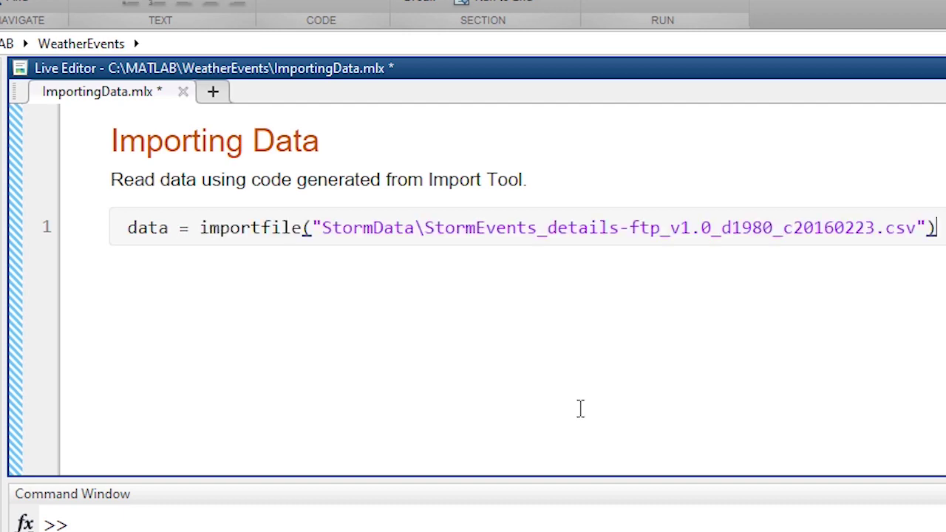
{"action": "key", "text": "ctrl+Return"}
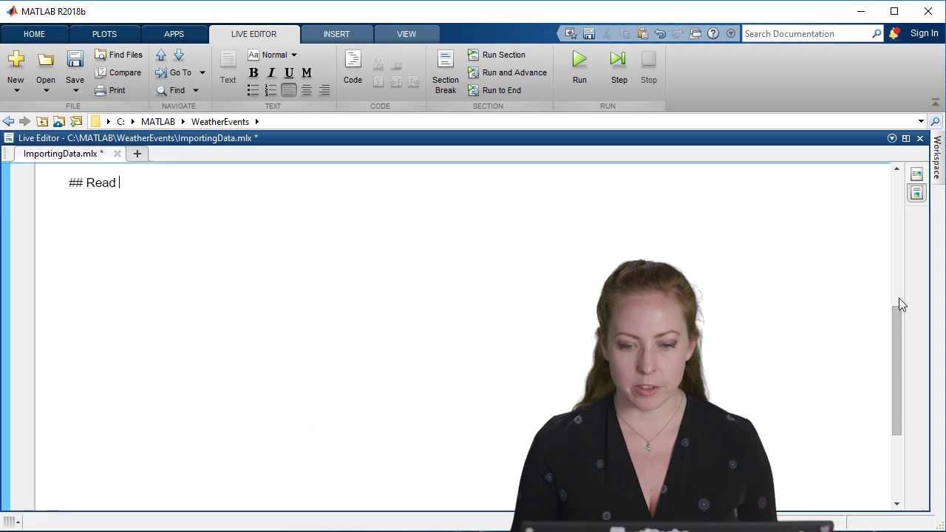
Step: Under the "Read one file" heading, add data = readtable("StormData\StormEvents_details-ftp_v1.0_d1980_c20160223.csv"), run the section and look over the output table
{"action": "key", "text": "ctrl+alt+c"}
{"action": "type", "text": "data = "}
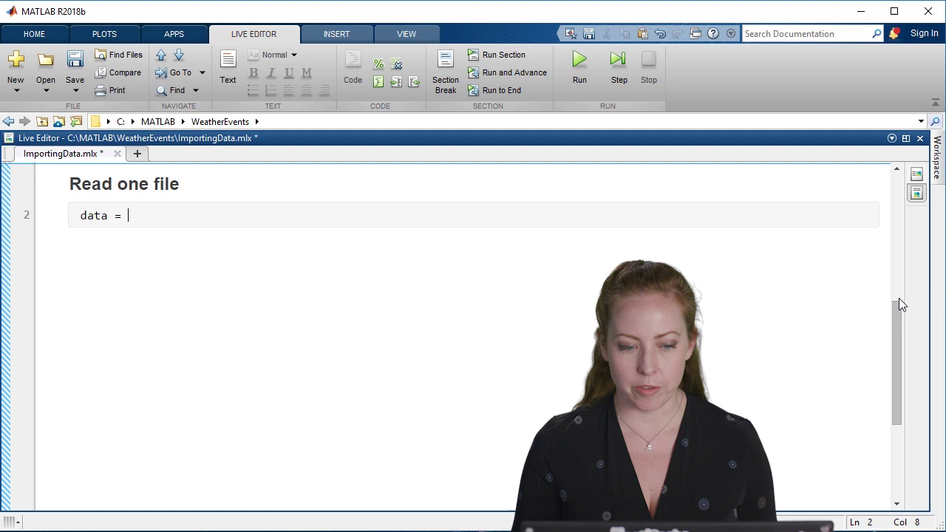
{"action": "type", "text": "readta"}
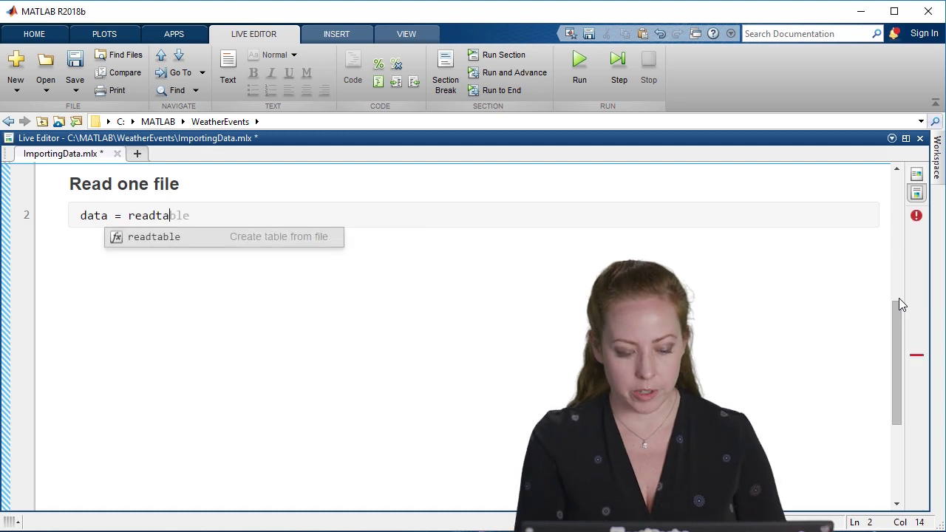
{"action": "type", "text": "ble(\"StormData\\"}
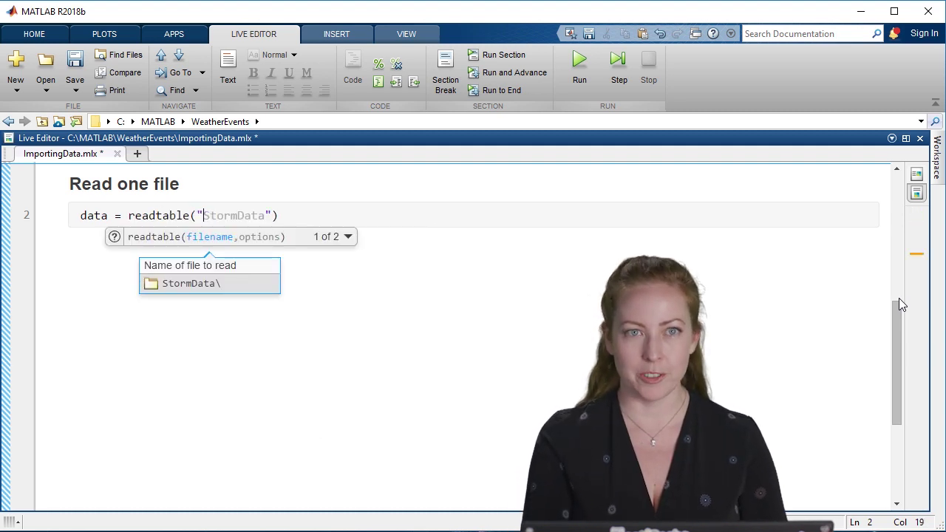
{"action": "key", "text": "Tab"}
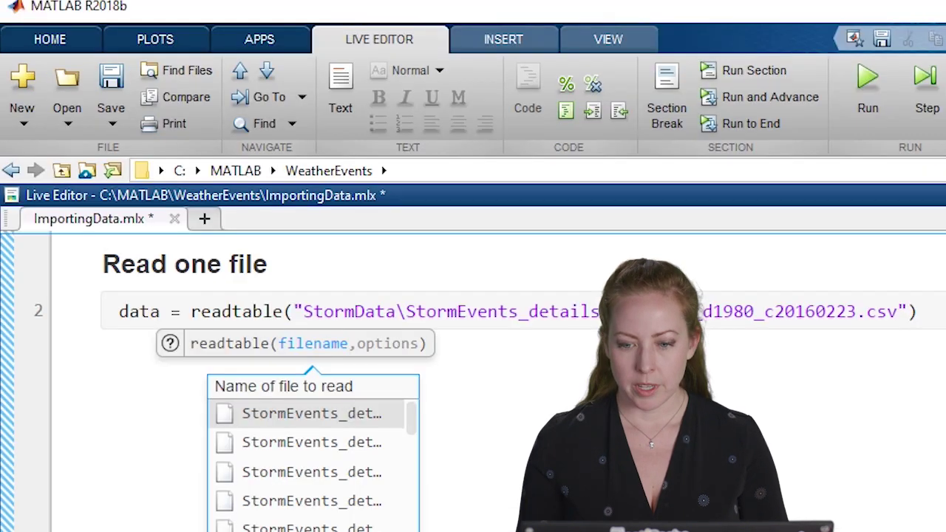
{"action": "type", "text": ")"}
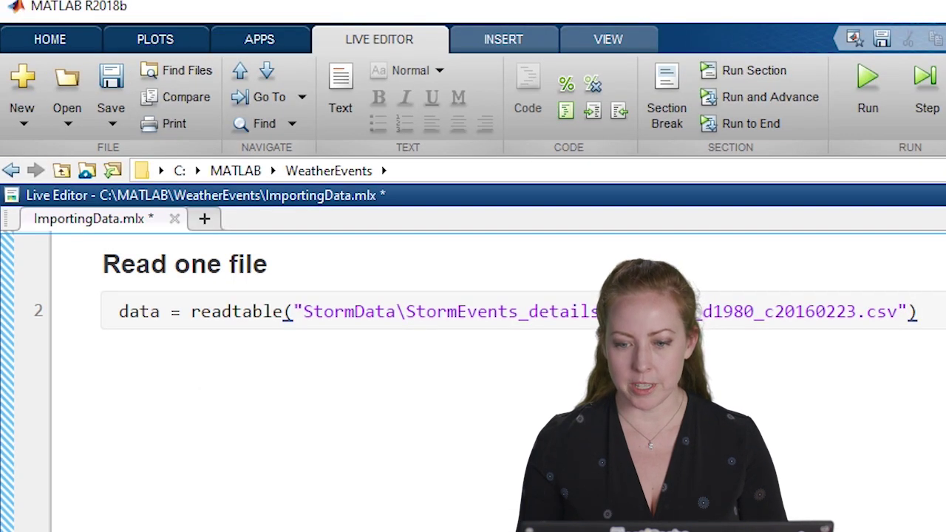
{"action": "left_click", "coordinate": [775, 77]}
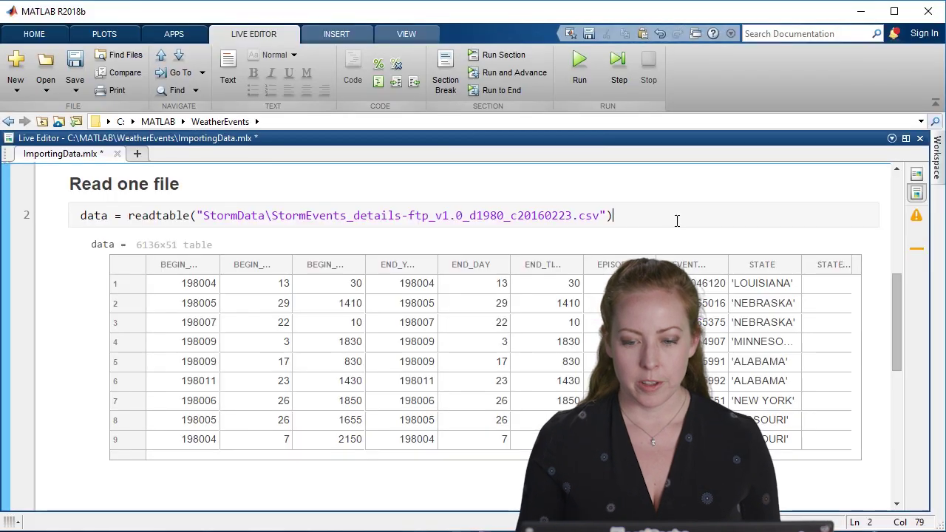
{"action": "left_click_drag", "start_coordinate": [259, 459], "coordinate": [299, 458]}
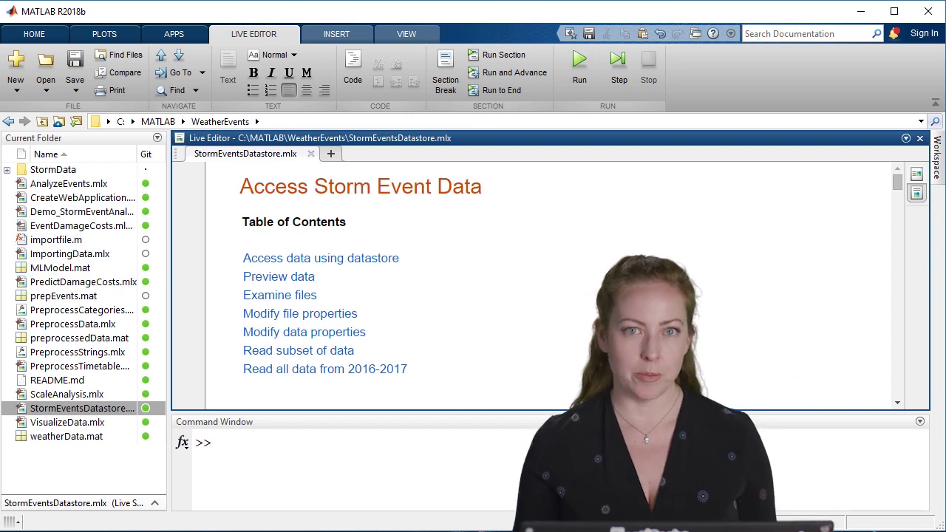
Step: Maximize the StormEventsDatastore script and enter ds = datastore("StormData") in its "Access data using datastore" section
{"action": "double_click", "coordinate": [785, 139]}
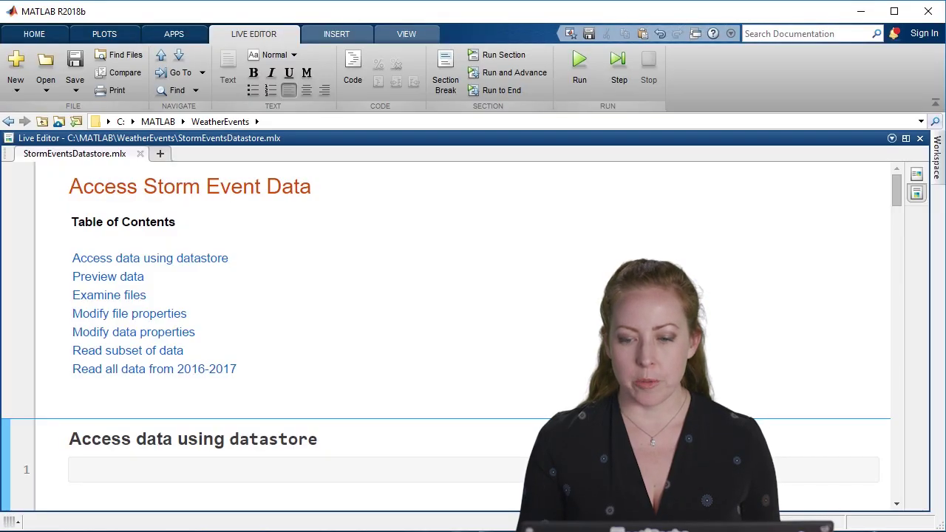
{"action": "left_click", "coordinate": [150, 258]}
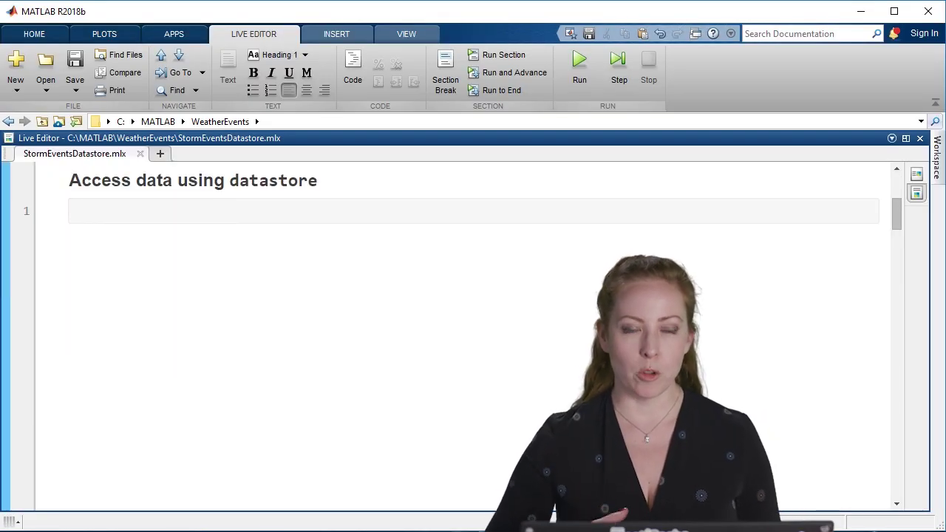
{"action": "left_click", "coordinate": [81, 212]}
{"action": "type", "text": "ds "}
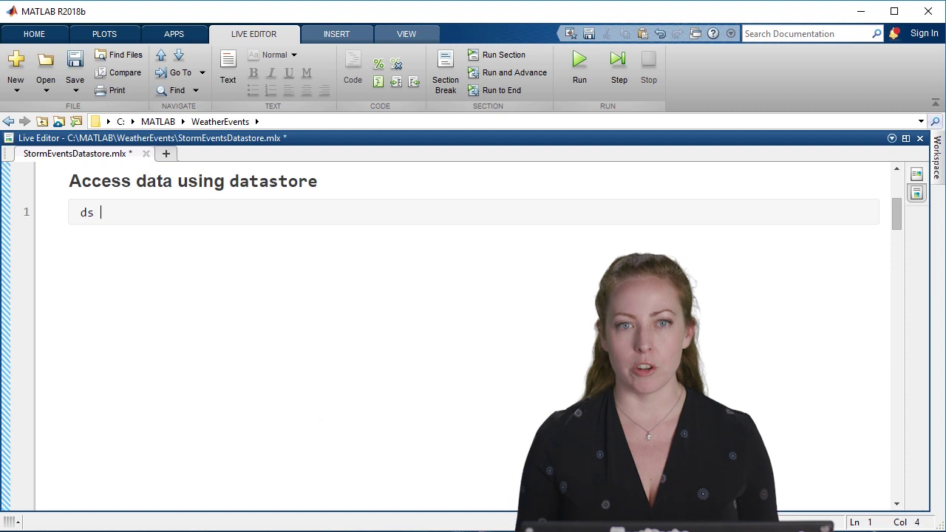
{"action": "type", "text": "= datast"}
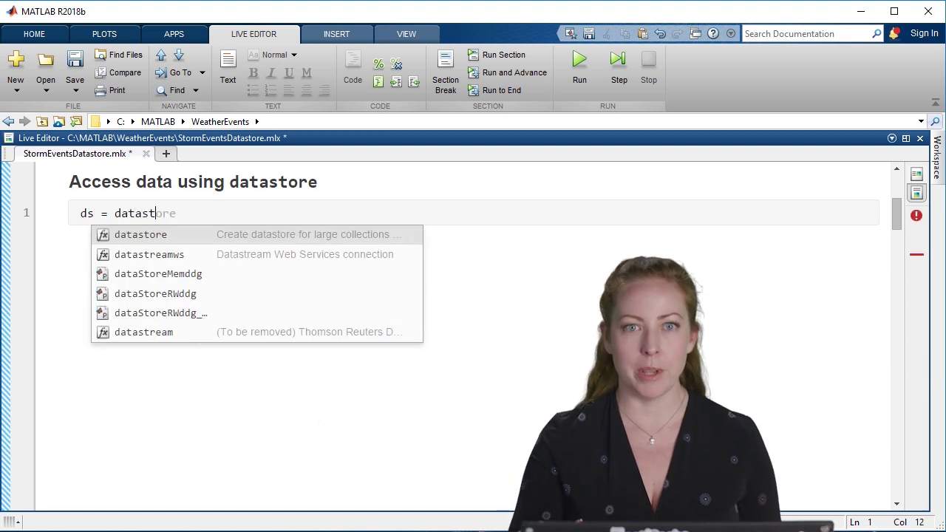
{"action": "type", "text": "ore("}
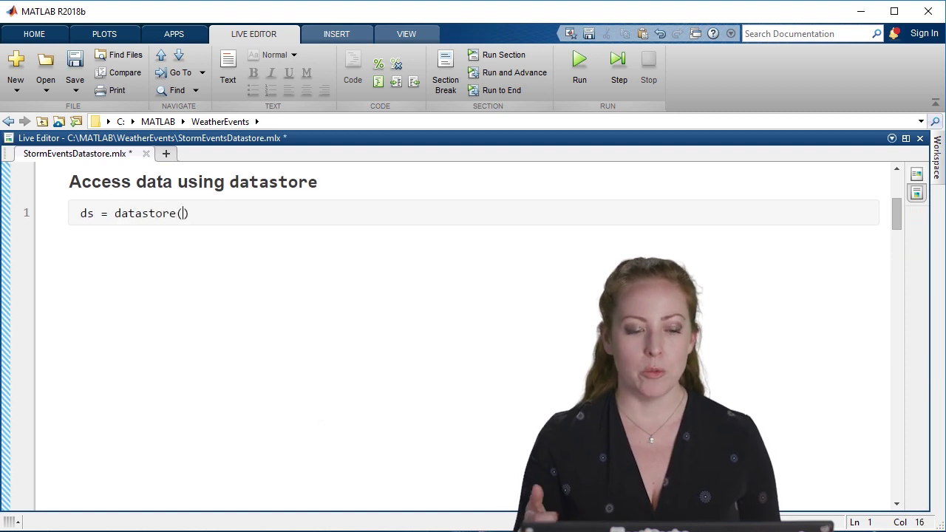
{"action": "type", "text": "\"StormD"}
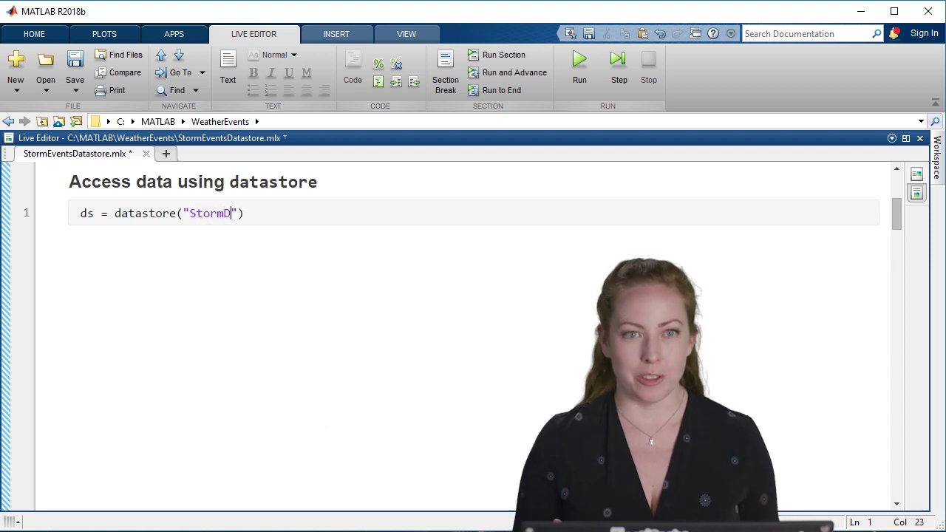
{"action": "type", "text": "ata\""}
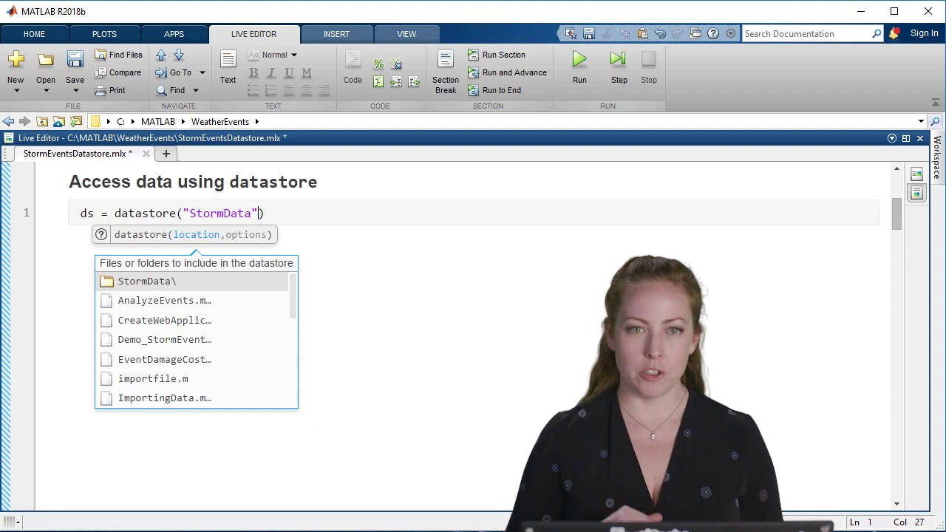
Step: Add the options "TextType","string" and "DatetimeType","text" to the datastore call and run the section
{"action": "type", "text": ",\""}
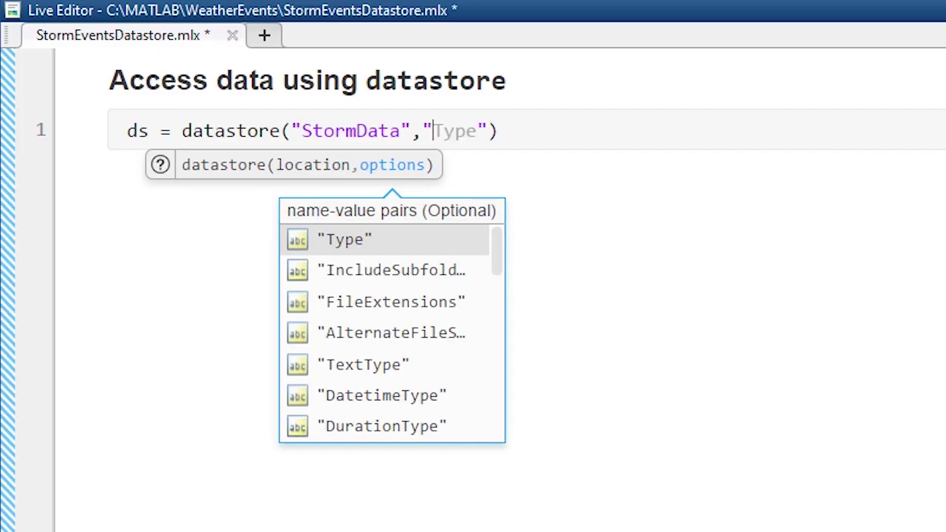
{"action": "type", "text": "TextType\",\"string"}
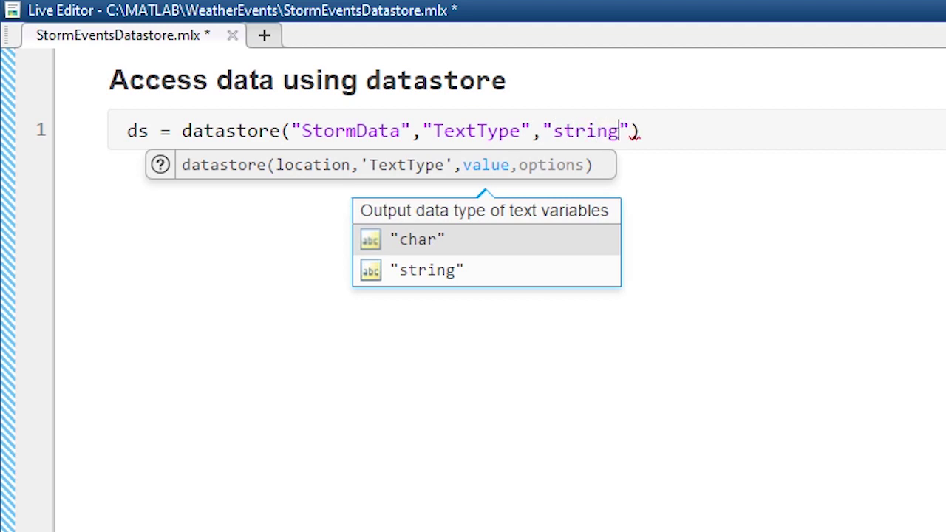
{"action": "key", "text": "Escape"}
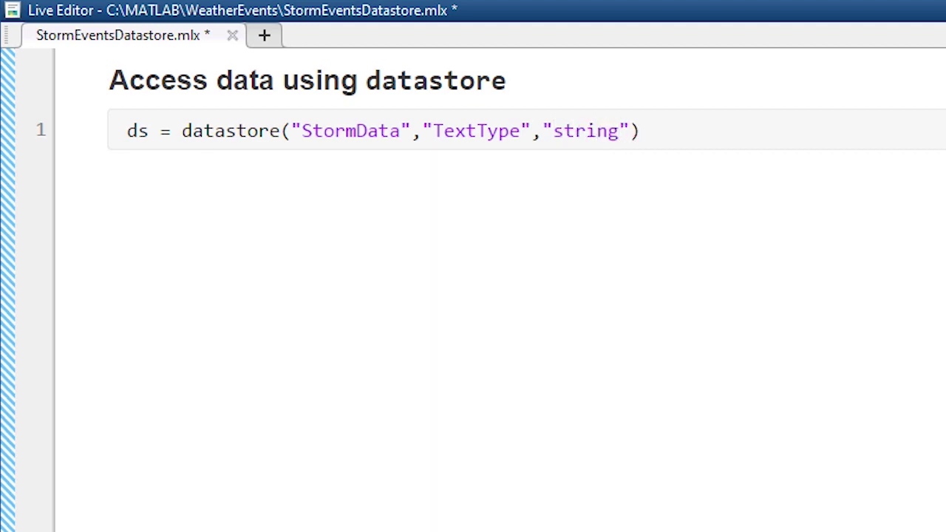
{"action": "type", "text": ",\"DatetimeType\",\""}
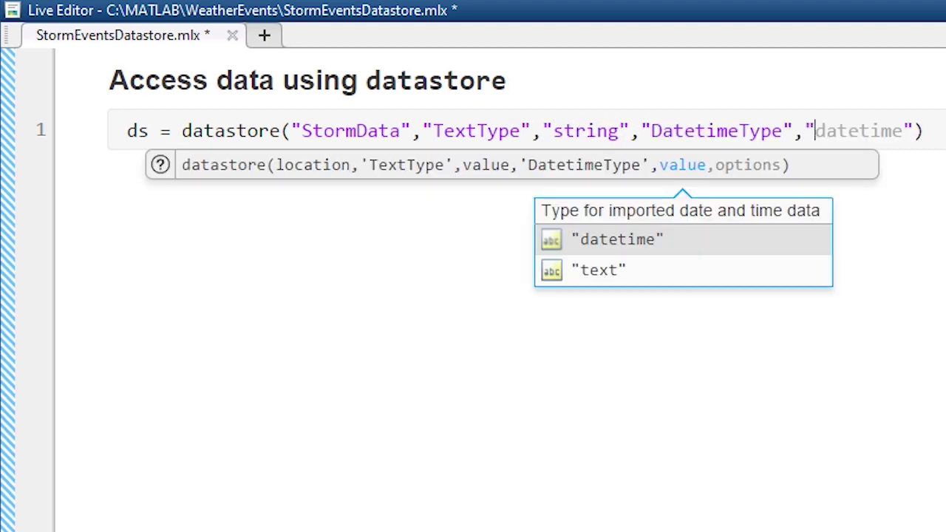
{"action": "key", "text": "Down"}
{"action": "key", "text": "Tab"}
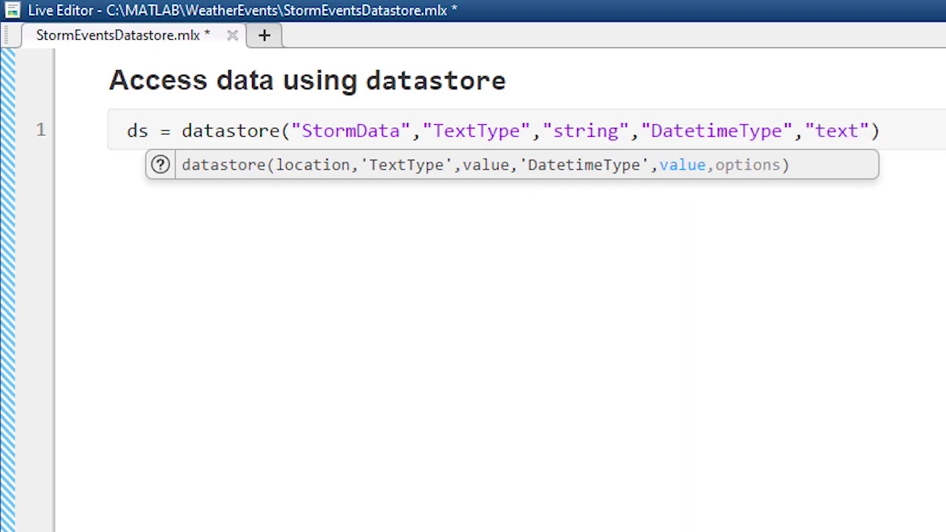
{"action": "key", "text": "Right"}
{"action": "key", "text": "ctrl+Return"}
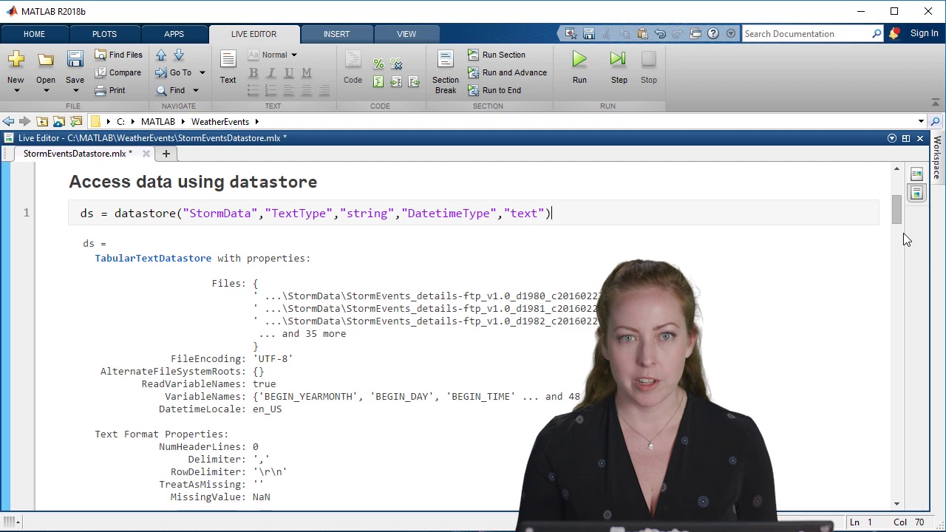
{"action": "mouse_move", "coordinate": [895, 214]}
{"action": "left_mouse_down"}
{"action": "mouse_move", "coordinate": [909, 226]}
{"action": "mouse_move", "coordinate": [911, 214]}
{"action": "left_mouse_up"}
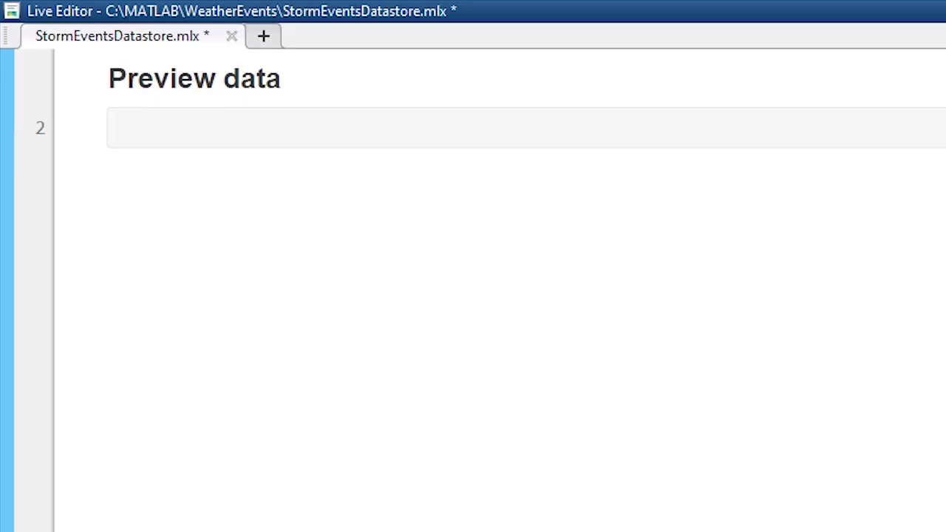
Step: Enter preview(ds) in the code line under the "Preview data" heading and run the section
{"action": "type", "text": "preview(ds)"}
{"action": "key", "text": "ctrl+Return"}
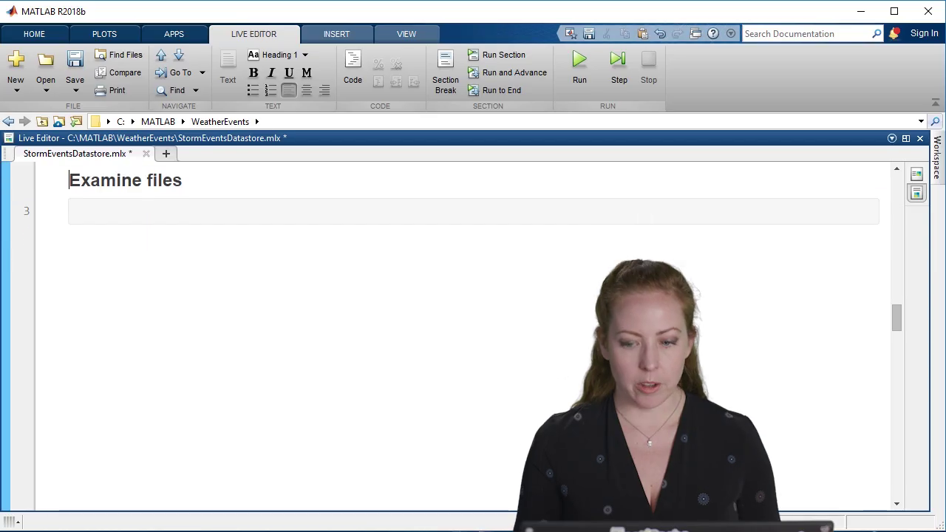
Step: Under the "Examine files" heading, enter fnames = ds.Files, run the section and look through the file list
{"action": "left_click", "coordinate": [81, 211]}
{"action": "type", "text": "fnames = ds."}
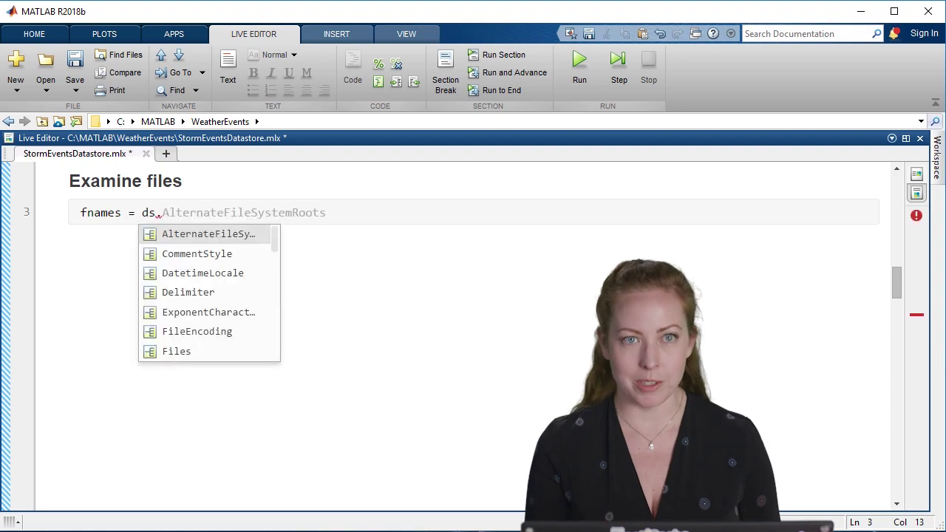
{"action": "key", "text": "Down"}
{"action": "key", "text": "Down"}
{"action": "key", "text": "Down"}
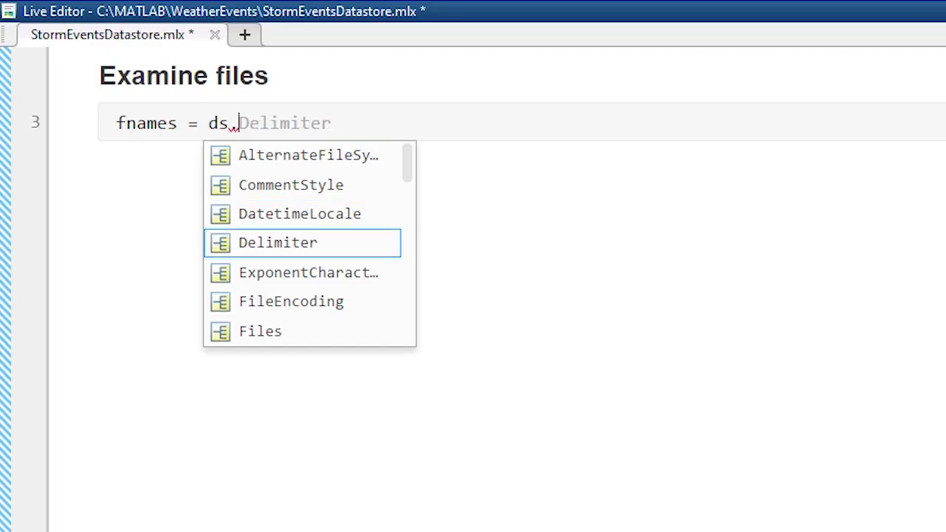
{"action": "key", "text": "Down"}
{"action": "key", "text": "Down"}
{"action": "key", "text": "Down"}
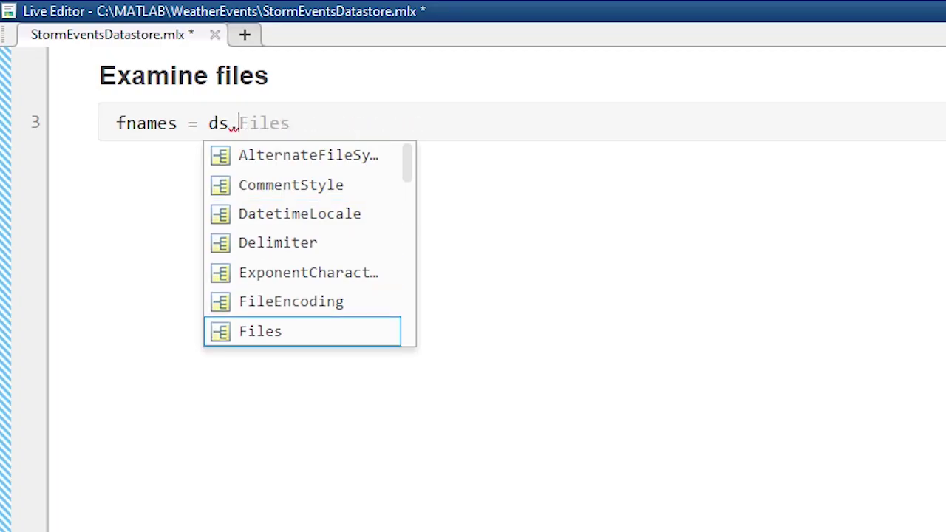
{"action": "key", "text": "Tab"}
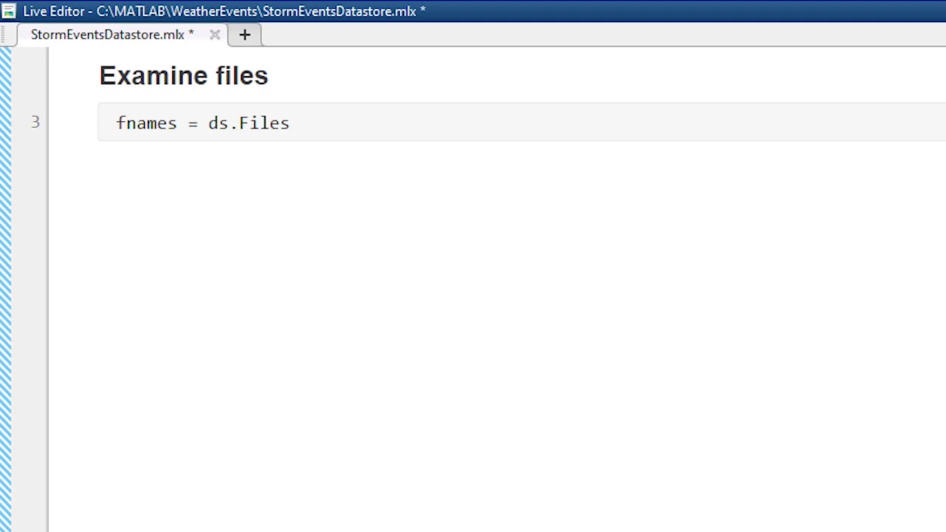
{"action": "key", "text": "ctrl+Return"}
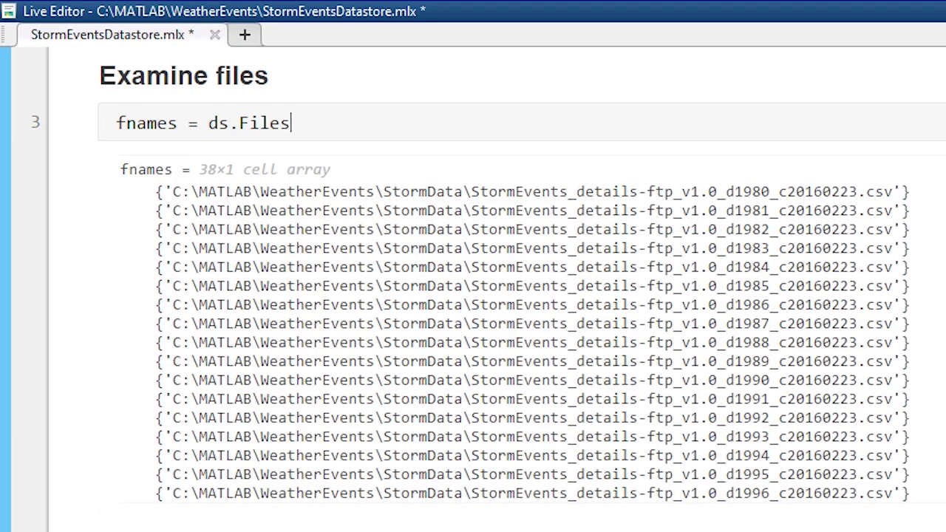
{"action": "scroll", "coordinate": [514, 328], "scroll_direction": "down", "scroll_amount": 8}
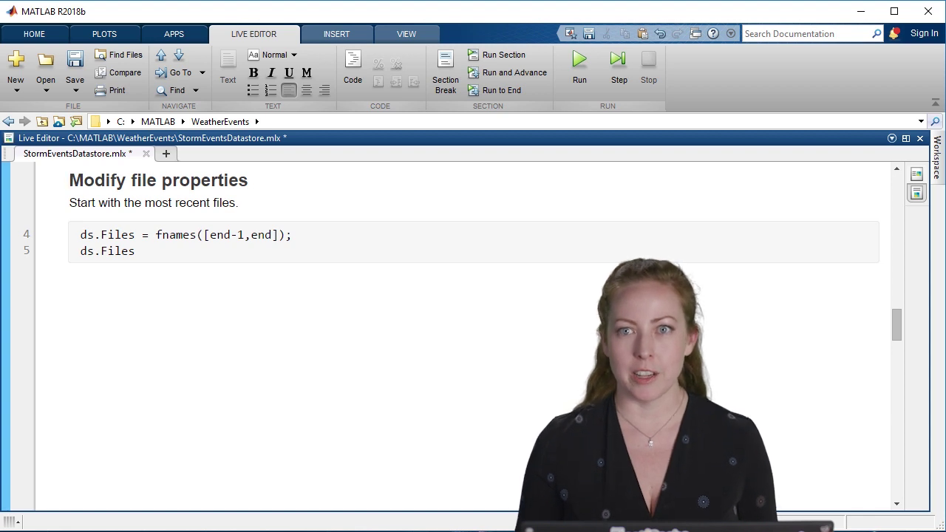
Step: Run the "Modify file properties" section and the ds.VariableNames section under "Modify data properties", and look over the variable names
{"action": "key", "text": "ctrl+Return"}
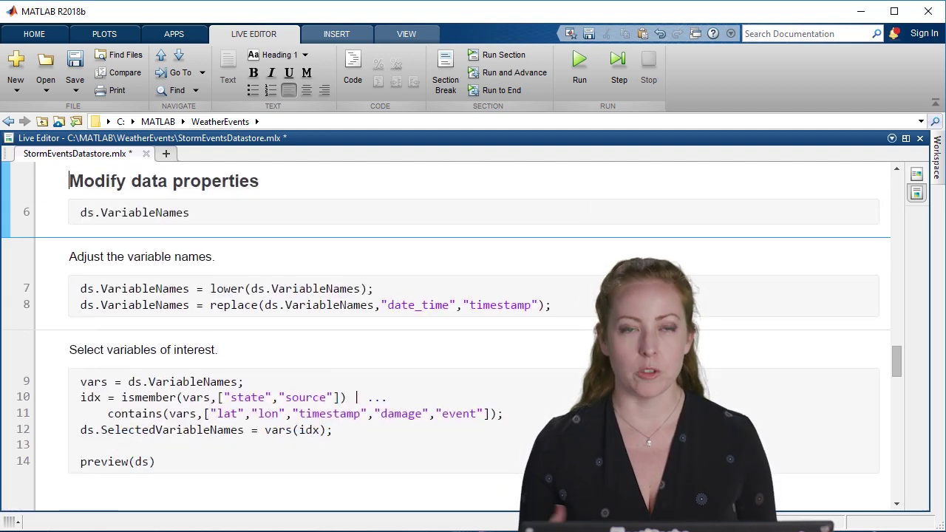
{"action": "key", "text": "ctrl+Return"}
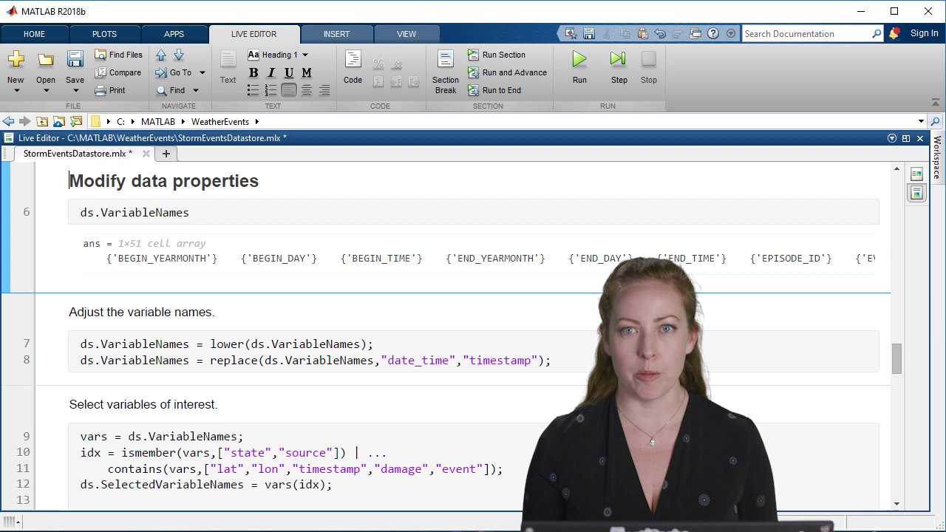
{"action": "mouse_move", "coordinate": [153, 273]}
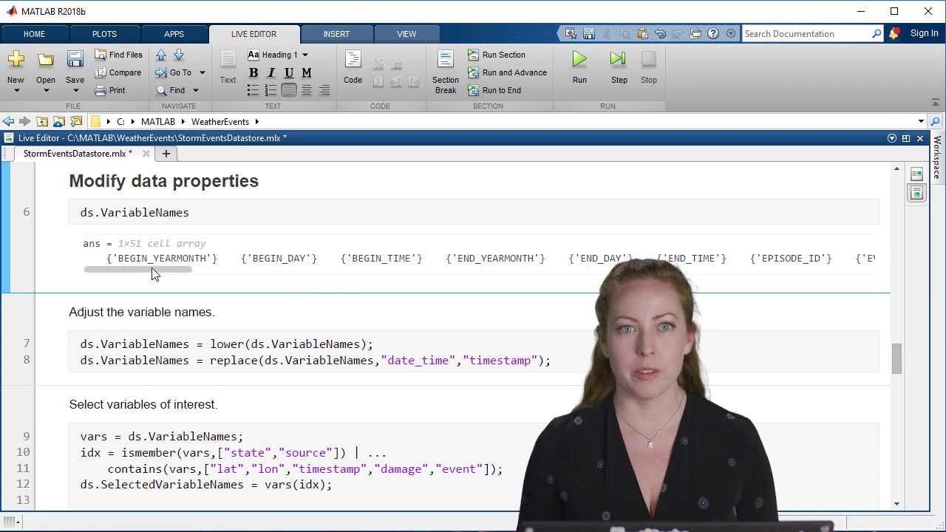
{"action": "left_click_drag", "start_coordinate": [153, 273], "coordinate": [228, 290]}
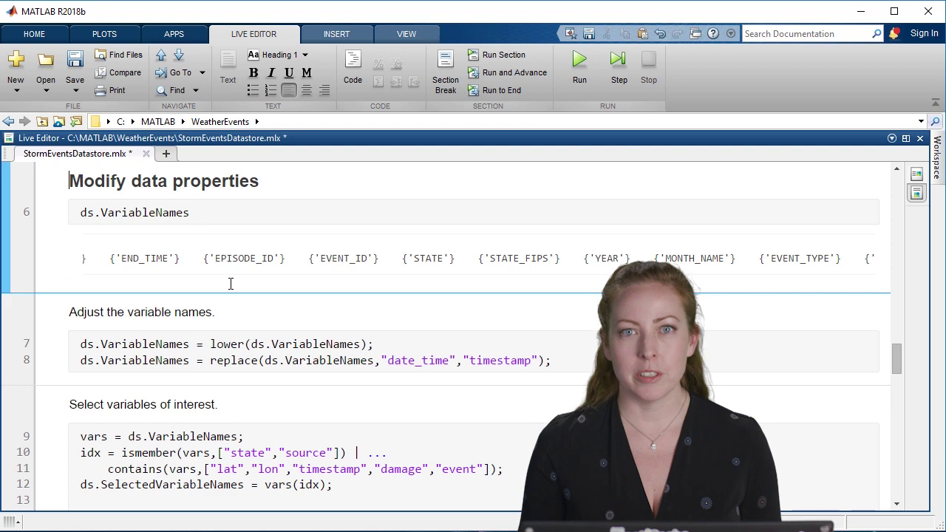
Step: Run the "Adjust the variable names" and "Select variables of interest" sections and look over the preview table's columns
{"action": "key", "text": "ctrl+Down"}
{"action": "key", "text": "ctrl+shift+Return"}
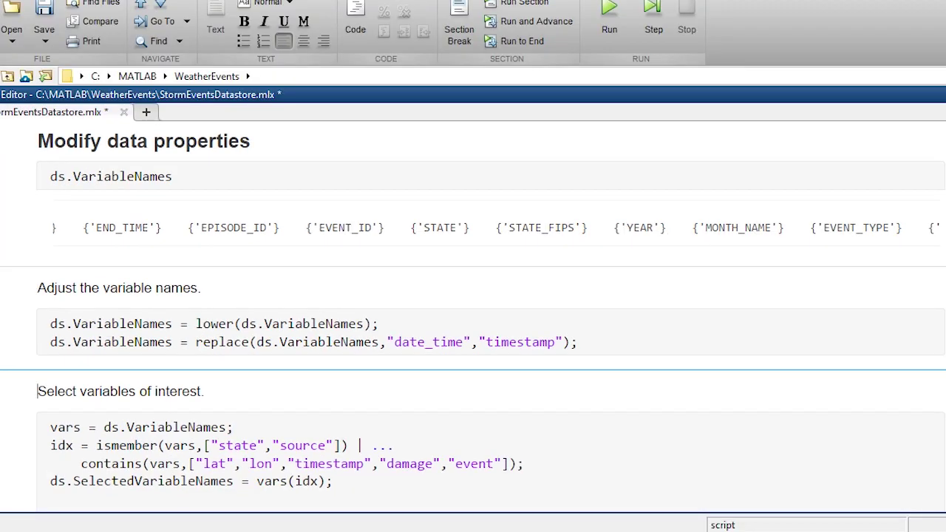
{"action": "key", "text": "Down"}
{"action": "key", "text": "Down"}
{"action": "key", "text": "Down"}
{"action": "key", "text": "Down"}
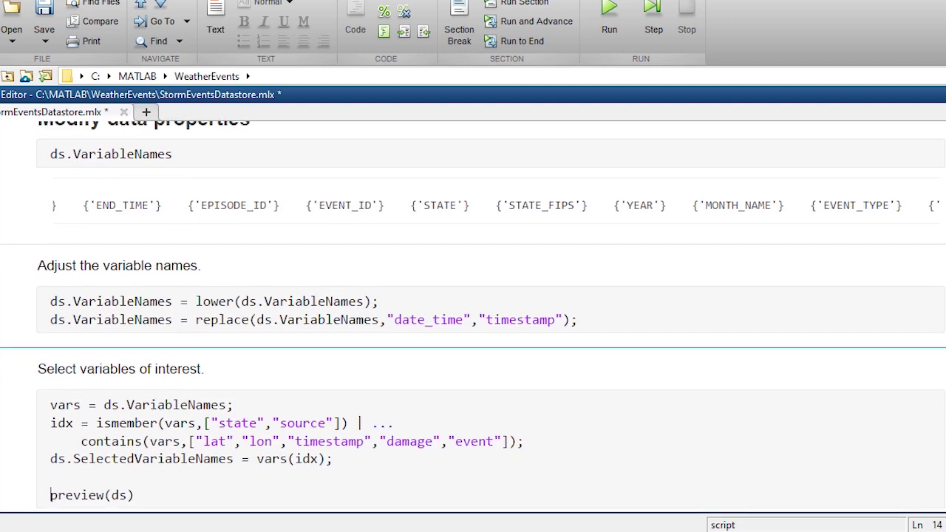
{"action": "key", "text": "ctrl+shift+Return"}
{"action": "left_click_drag", "start_coordinate": [328, 477], "coordinate": [550, 477]}
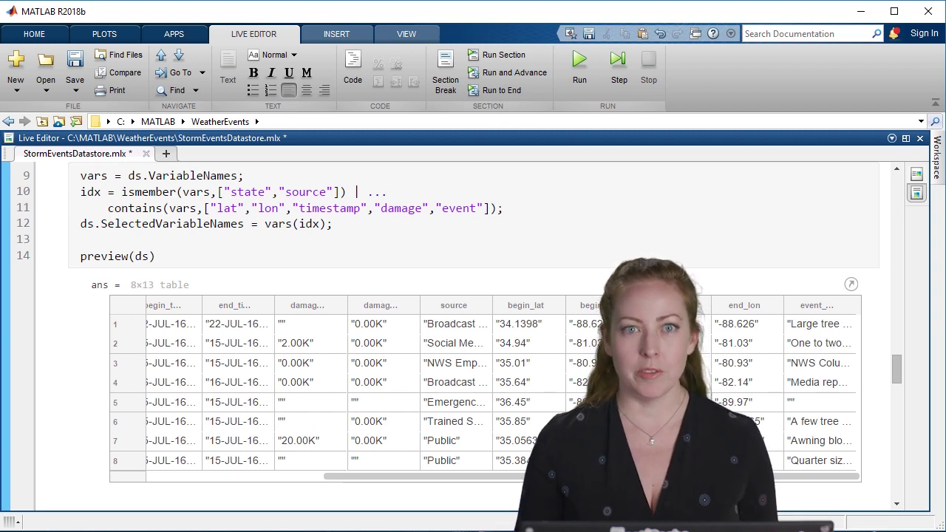
Step: Run the data types section that sets ds.SelectedFormats and look over the columns of its preview table
{"action": "key", "text": "ctrl+Down"}
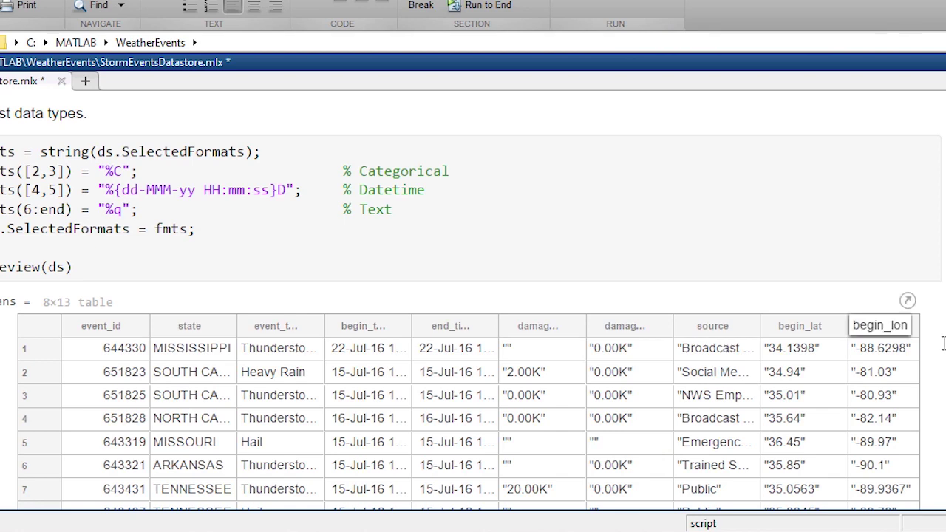
{"action": "scroll", "coordinate": [520, 443], "scroll_direction": "down", "scroll_amount": 1}
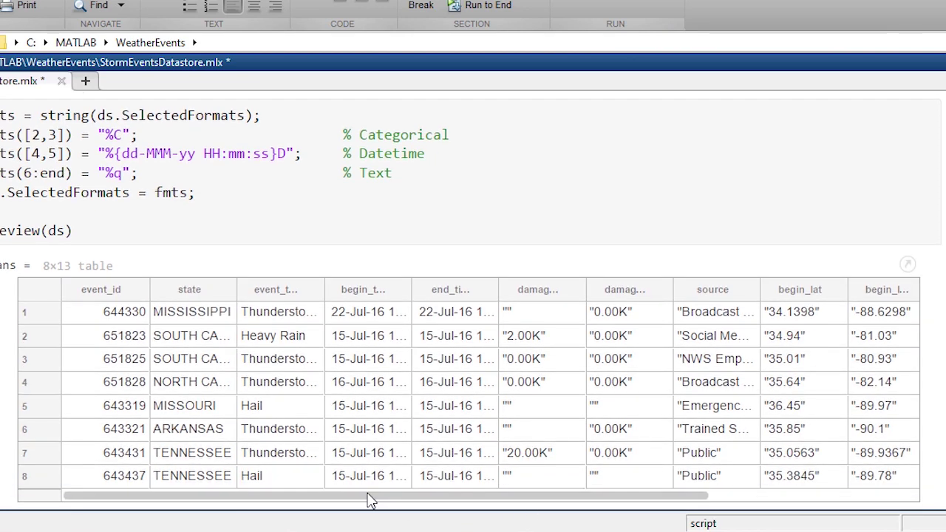
{"action": "left_click_drag", "start_coordinate": [371, 500], "coordinate": [338, 506]}
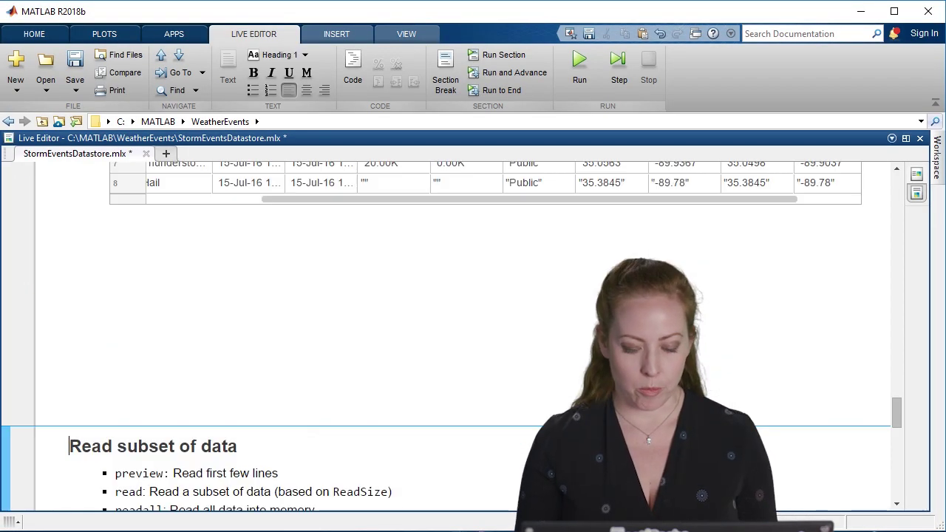
Step: Under the "Read subset of data" list, add a code line with ds.ReadSize and run the section
{"action": "scroll", "coordinate": [462, 335], "scroll_direction": "down", "scroll_amount": 3}
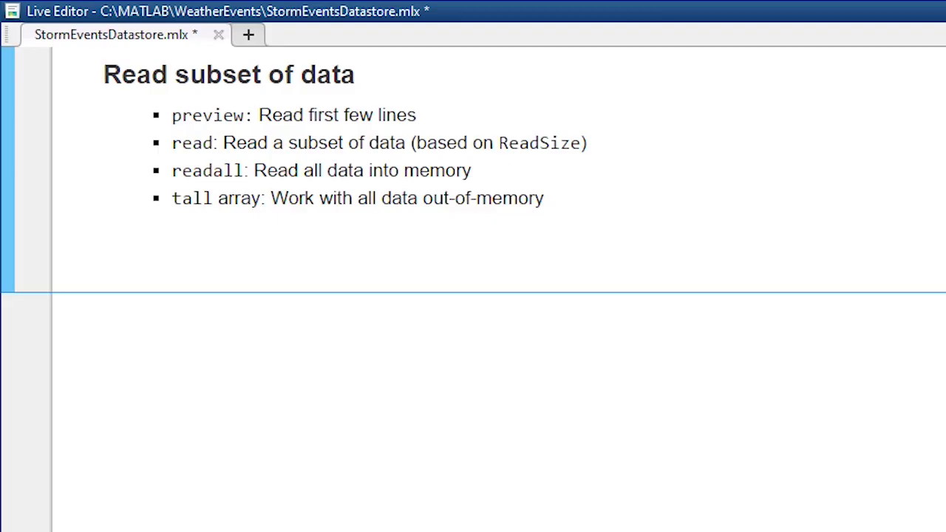
{"action": "key", "text": "alt+Return"}
{"action": "type", "text": "ds."}
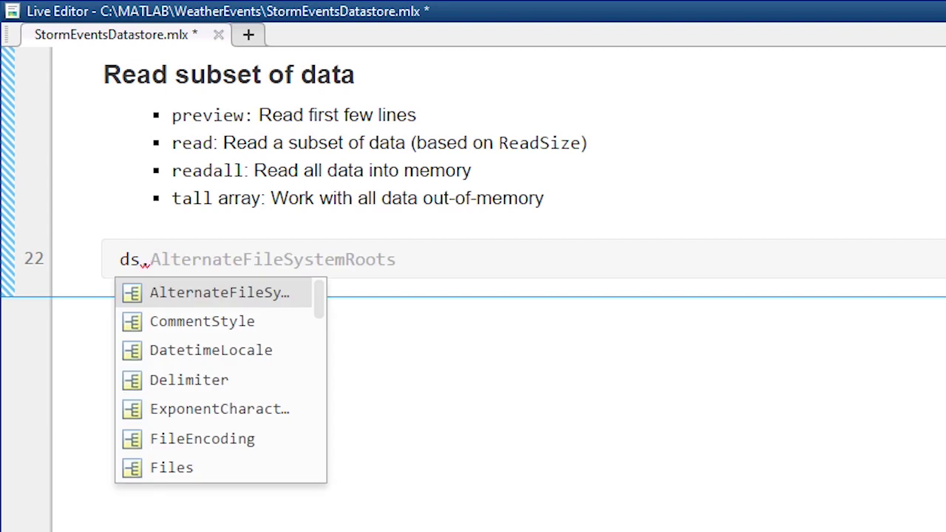
{"action": "type", "text": "R"}
{"action": "key", "text": "Tab"}
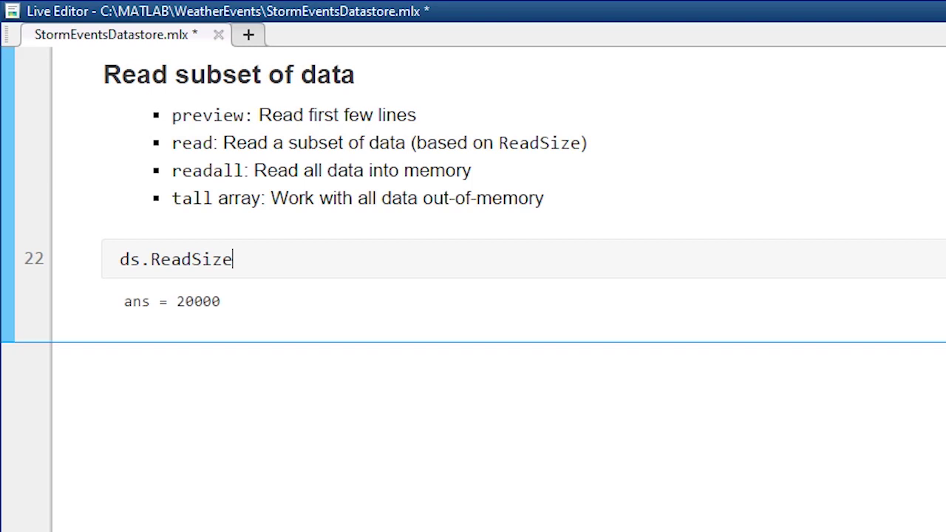
Step: Add a code line with data1 = read(ds) in the section below ds.ReadSize and run it
{"action": "left_click", "coordinate": [103, 371]}
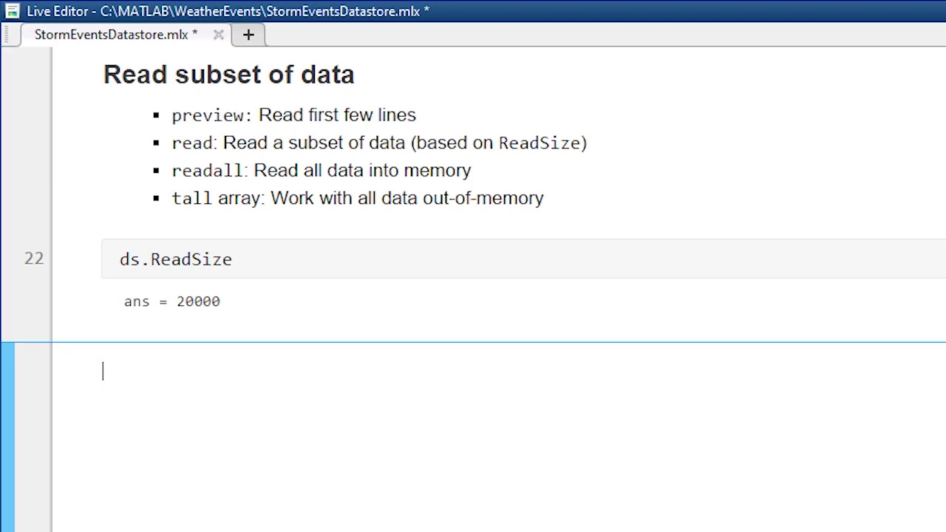
{"action": "key", "text": "alt+Return"}
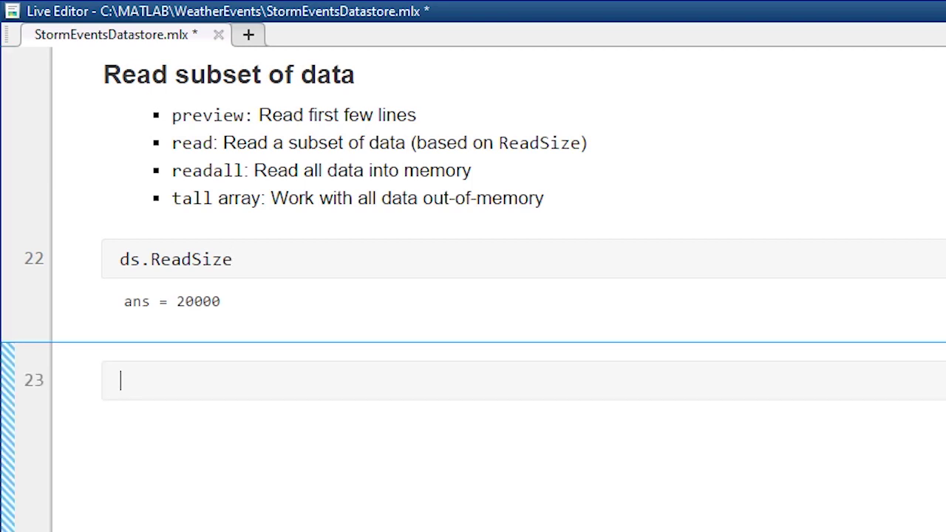
{"action": "type", "text": "data1 = read(ds"}
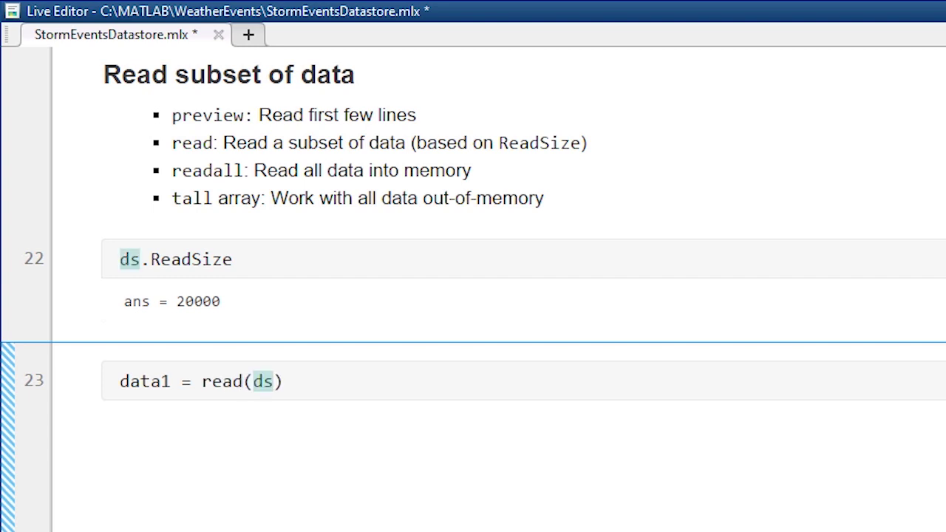
{"action": "type", "text": ")"}
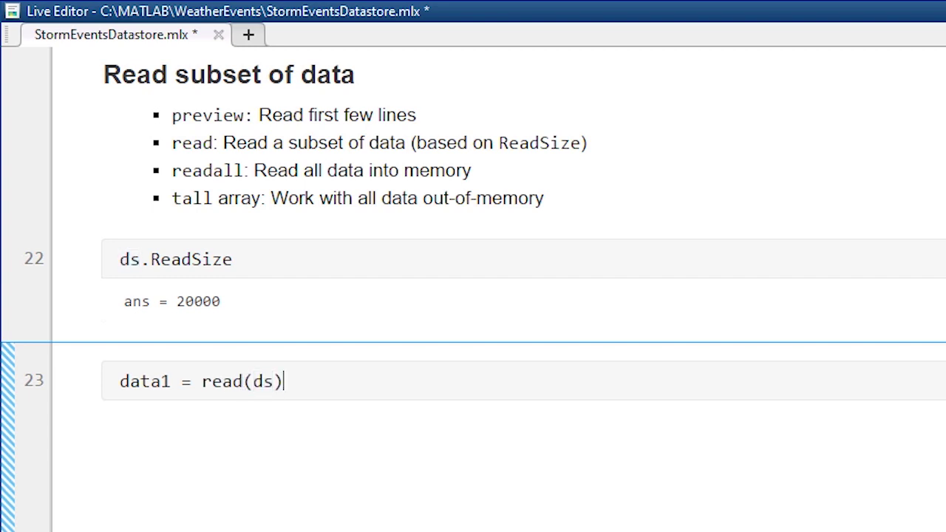
{"action": "key", "text": "ctrl+Return"}
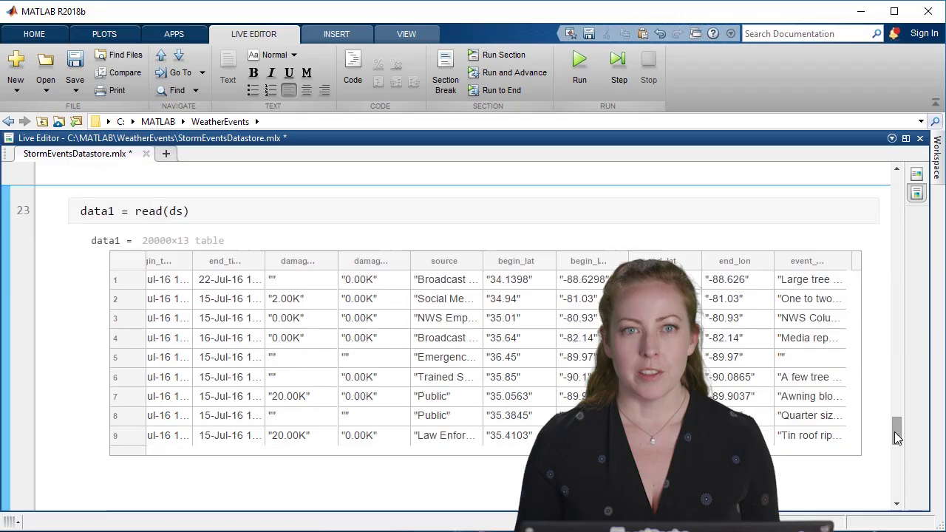
Step: Add a new section below the data1 output with data2 = read(ds), run it and look over the output table
{"action": "key", "text": "Down"}
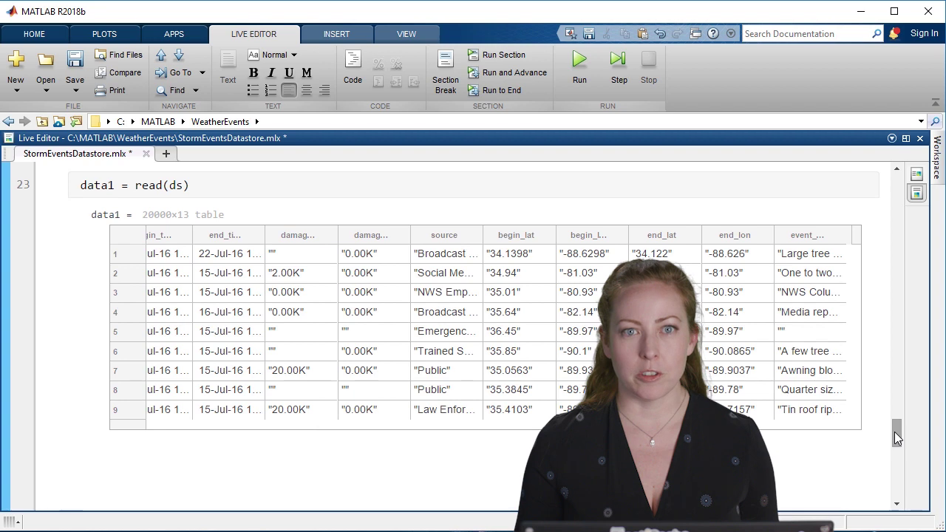
{"action": "key", "text": "ctrl+alt+Return"}
{"action": "scroll", "coordinate": [896, 438], "scroll_direction": "down", "scroll_amount": 1}
{"action": "type", "text": "data2 "}
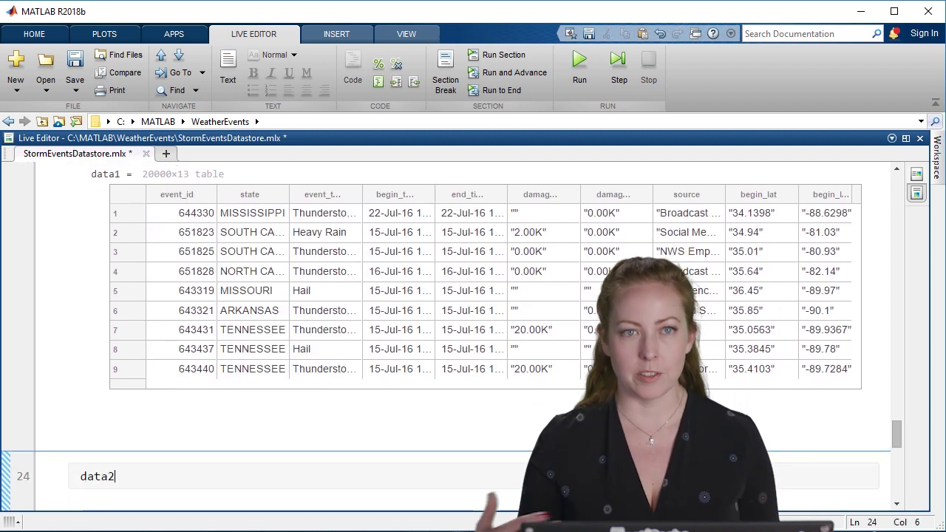
{"action": "type", "text": "= read(ds)"}
{"action": "key", "text": "ctrl+Return"}
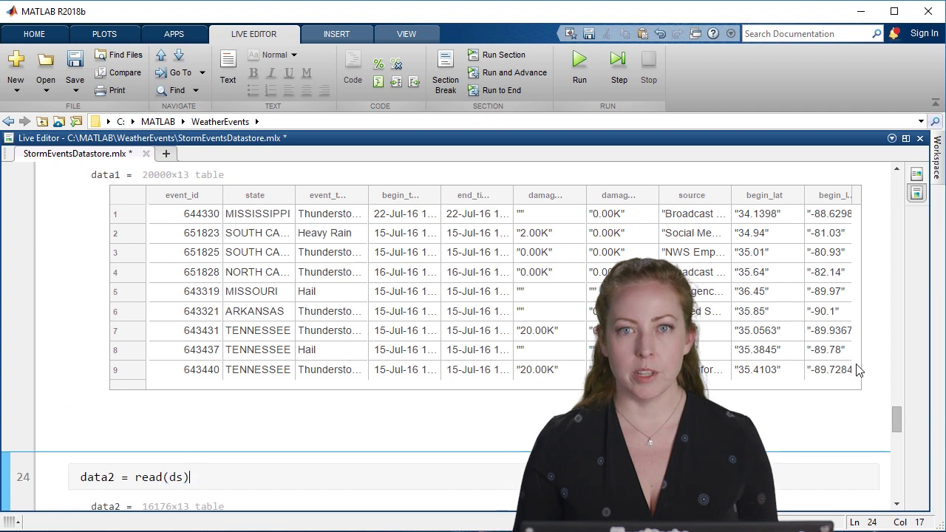
{"action": "left_click_drag", "start_coordinate": [893, 422], "coordinate": [896, 443]}
{"action": "left_click_drag", "start_coordinate": [332, 482], "coordinate": [791, 485]}
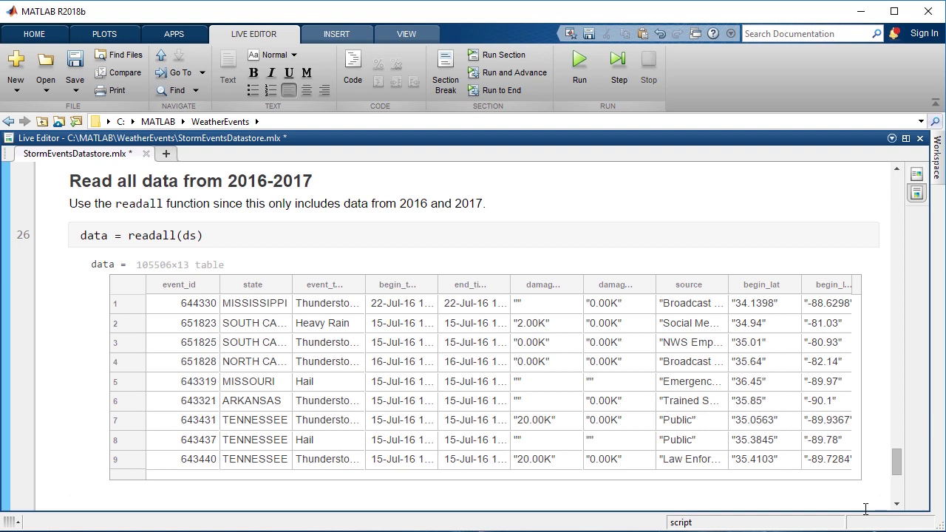
Step: Look over the columns of the data = readall(ds) output table under "Read all data from 2016-2017"
{"action": "left_click", "coordinate": [896, 505]}
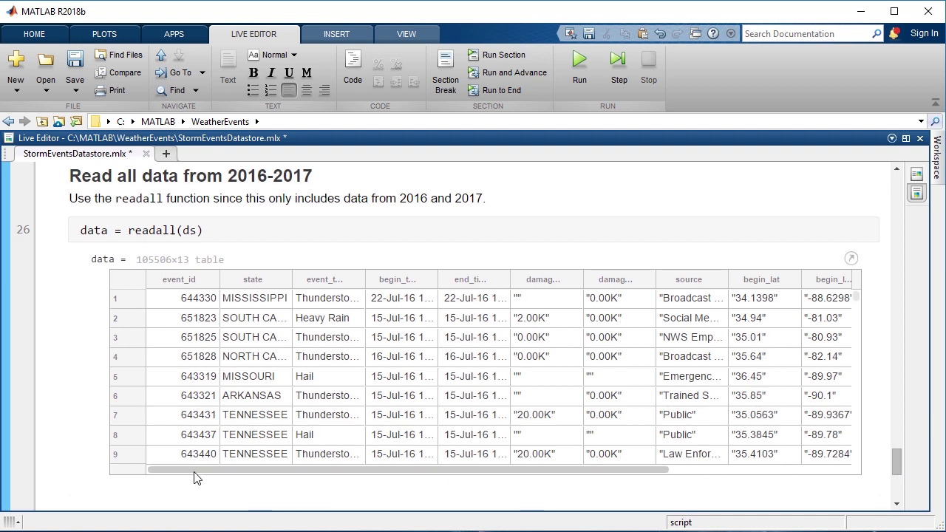
{"action": "left_click_drag", "start_coordinate": [196, 476], "coordinate": [413, 477]}
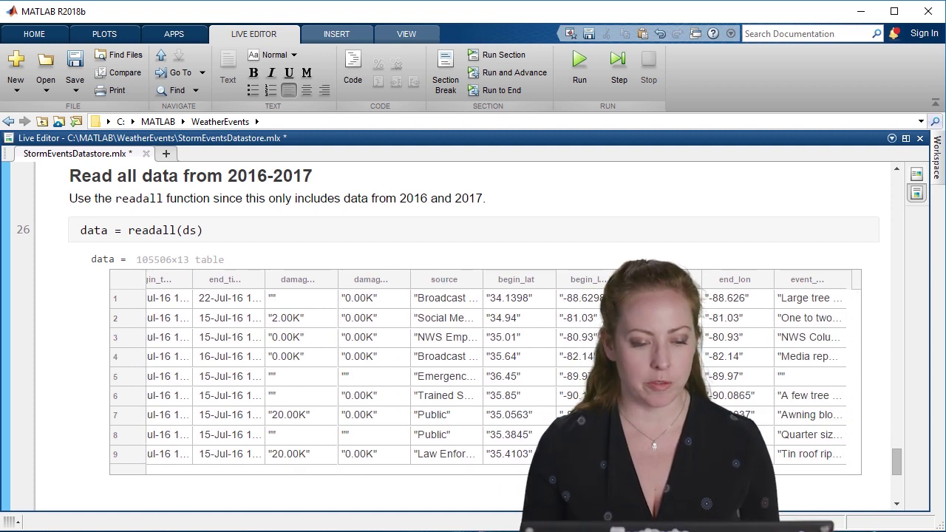